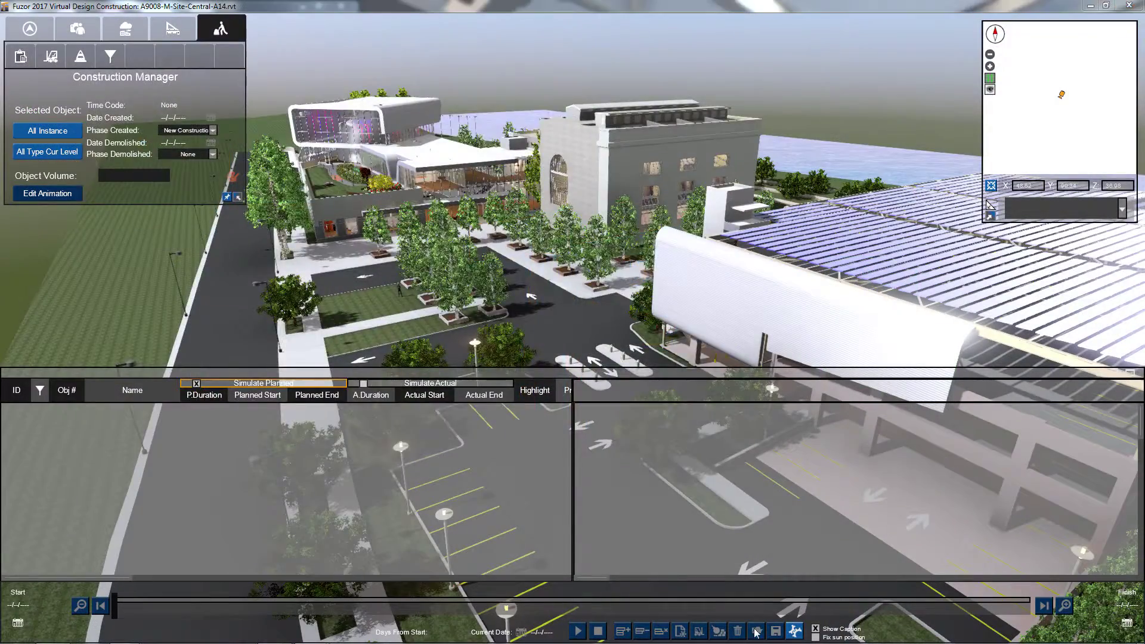
# - Import an XML schedule file into the Construction Manager timeline
pyautogui.click(755, 632)
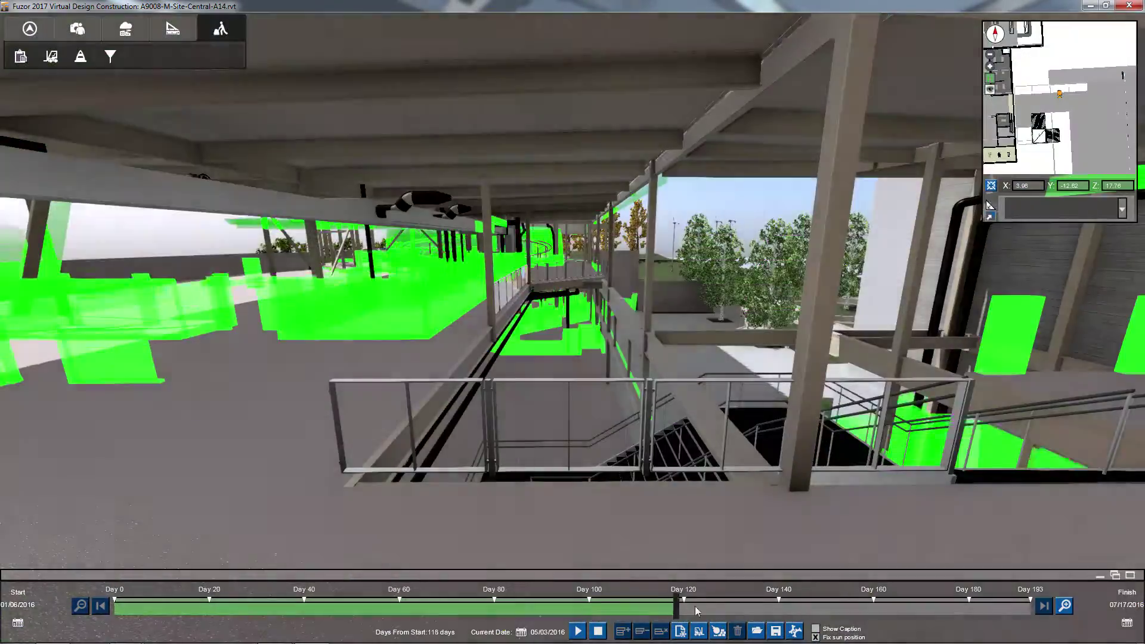
# - Advance the construction simulation to a later day to review the merged tasks
pyautogui.moveTo(695, 606); pyautogui.dragTo(929, 611)
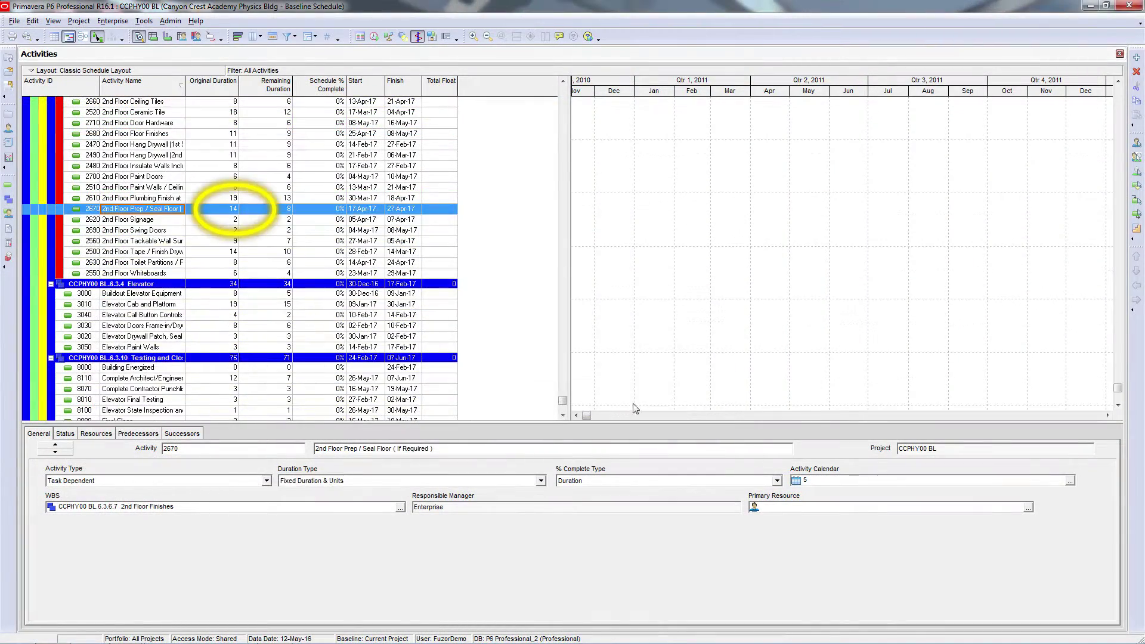
pyautogui.moveTo(606, 420); pyautogui.dragTo(842, 420)
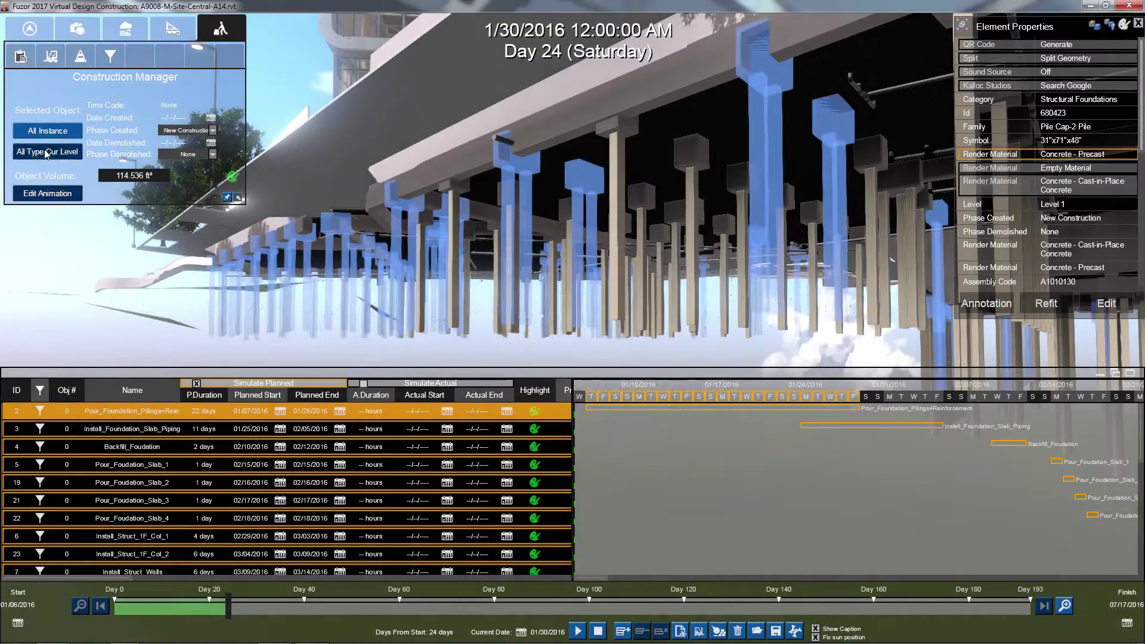
# - Select every pile of this type on the level, rewind the simulation, and choose the target task
pyautogui.click(47, 153)
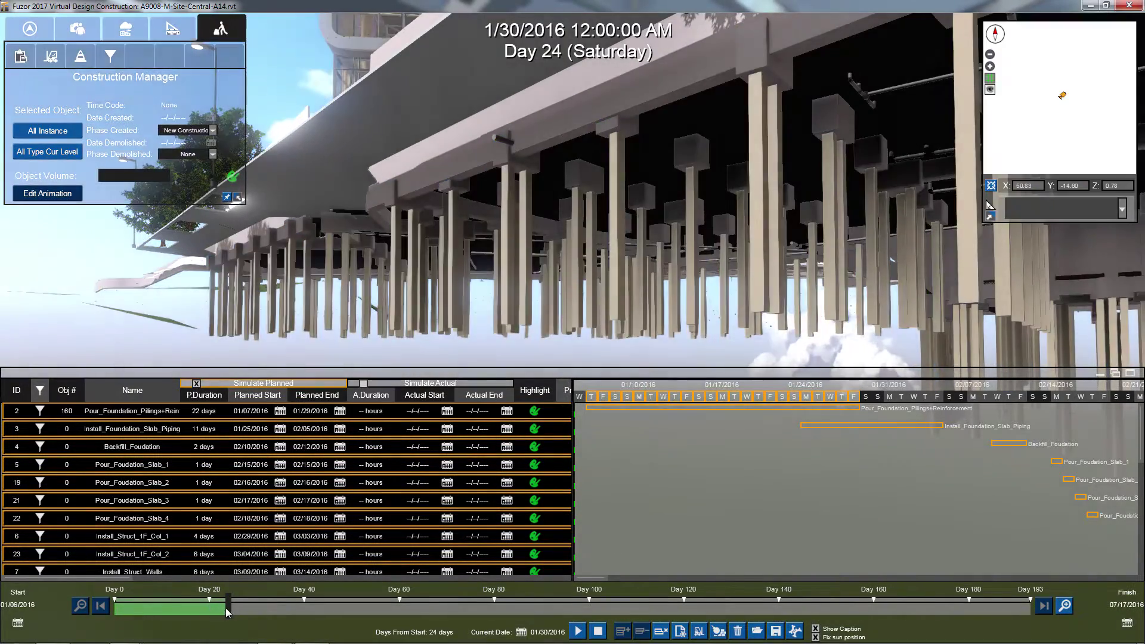
pyautogui.moveTo(187, 607); pyautogui.dragTo(196, 607)
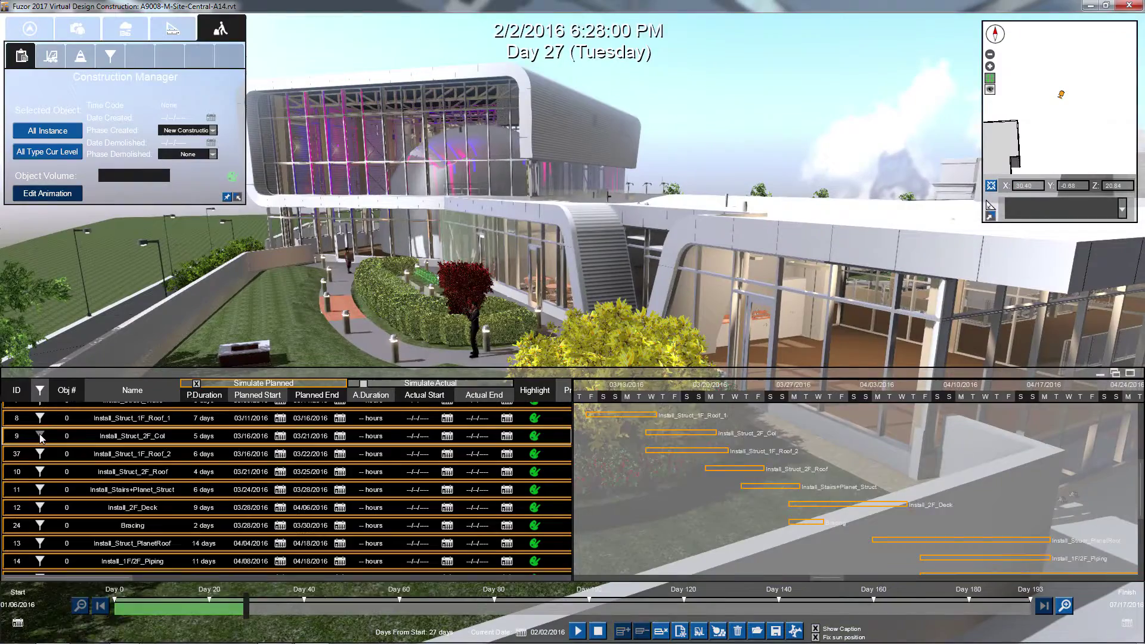
pyautogui.click(40, 436)
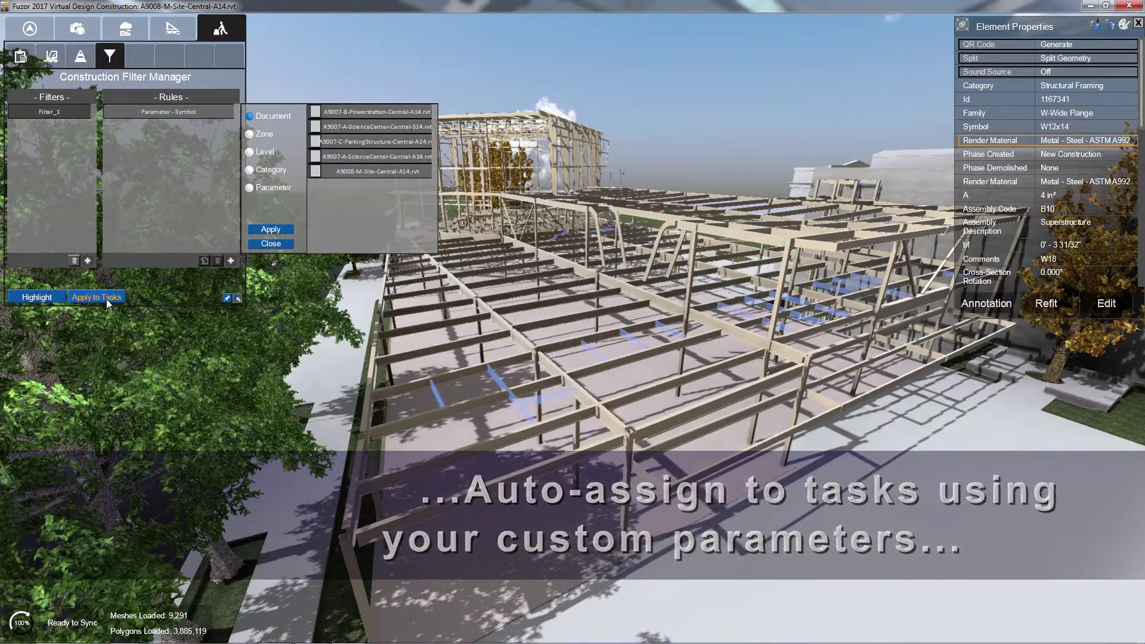
# - Review the generated W24x84 and W16x31 beam tasks and their members
pyautogui.click(22, 59)
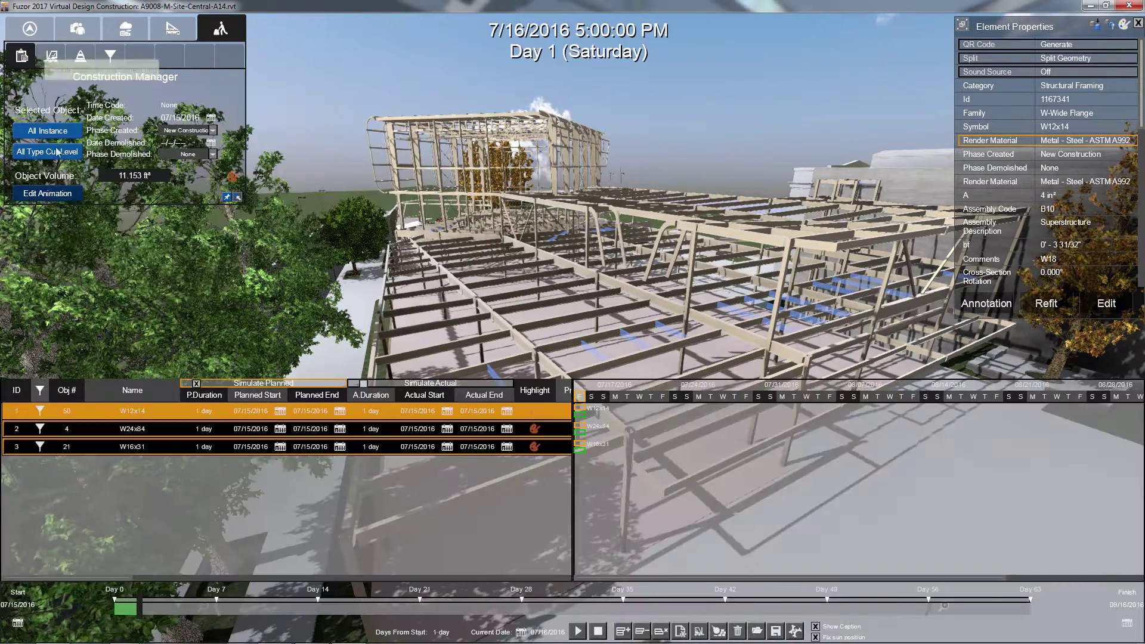
pyautogui.click(163, 430)
pyautogui.click(159, 448)
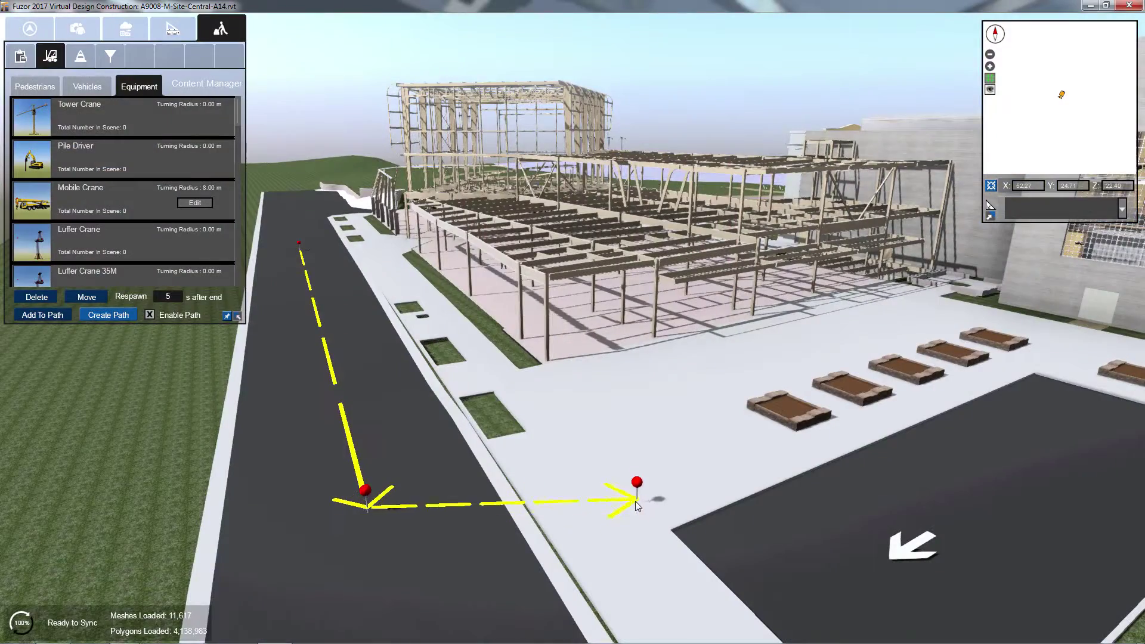
# - Add a waypoint to the vehicle's travel route with Add To Path
pyautogui.click(662, 420)
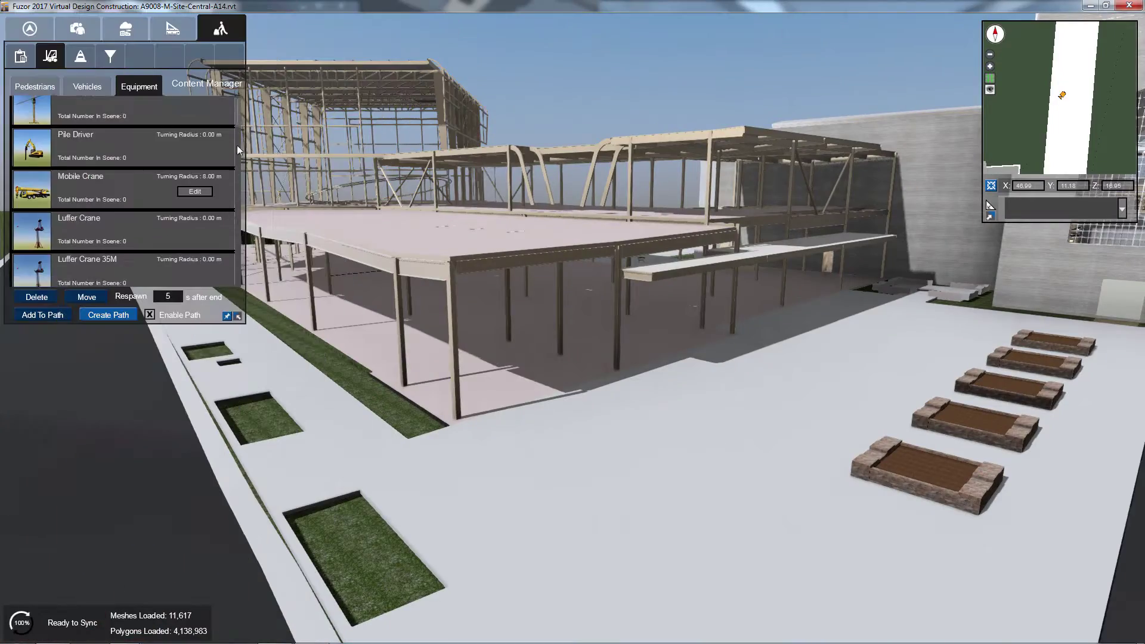
pyautogui.moveTo(241, 267); pyautogui.dragTo(237, 299)
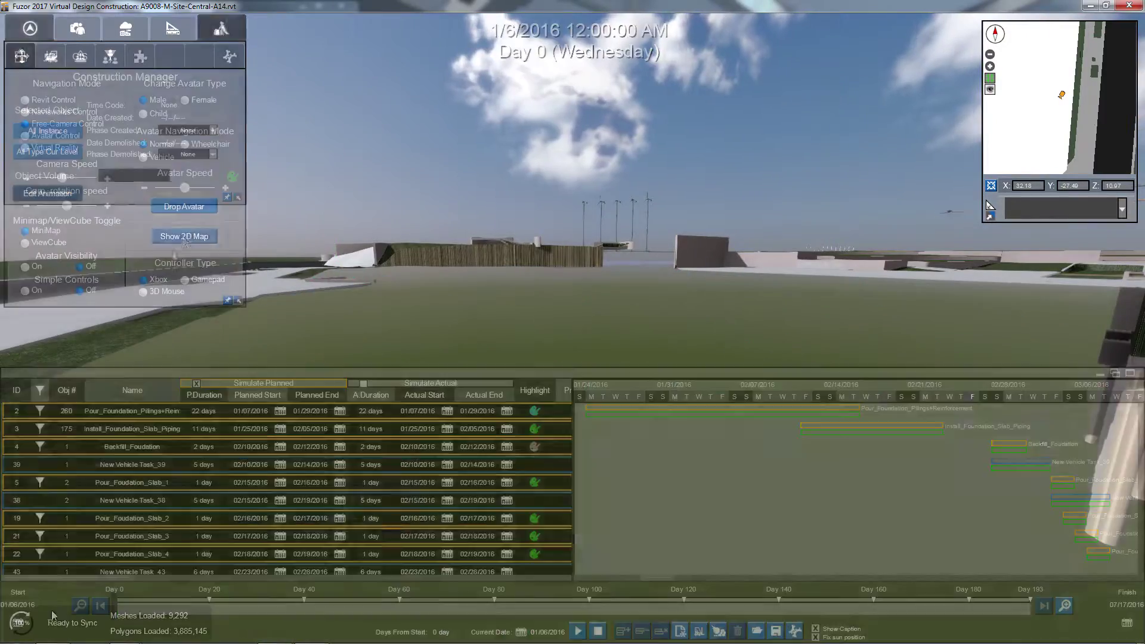
# - Dock the 2D Map window on the right half of the screen
pyautogui.moveTo(289, 33); pyautogui.dragTo(1127, 19)
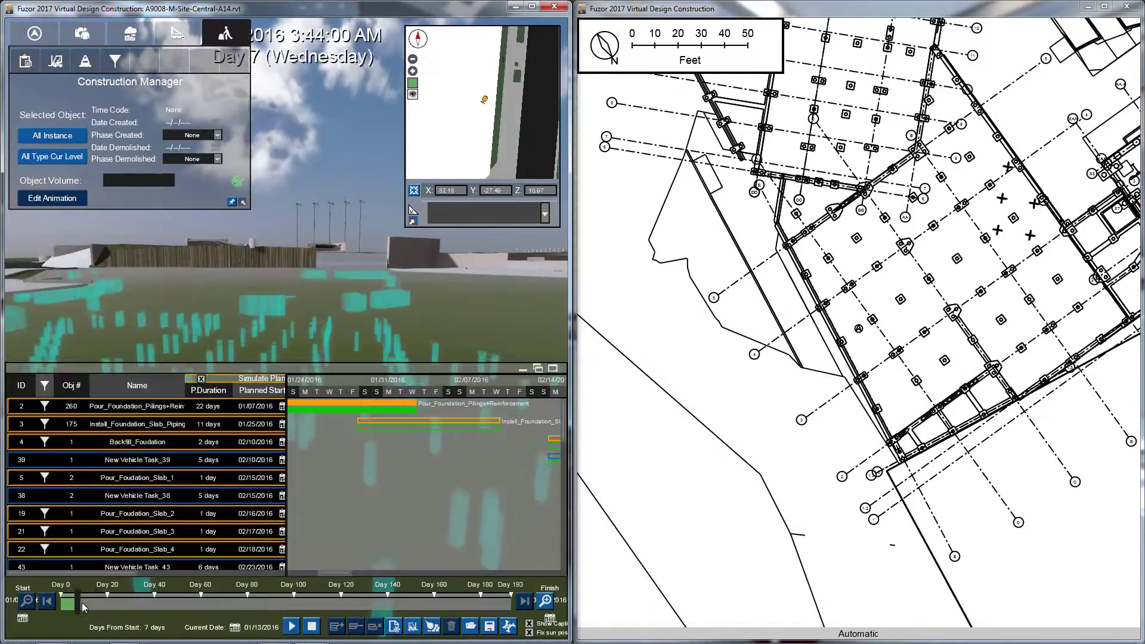
# - Advance the simulation several weeks, show pipes in a new colour, and open beam 1728464's clearance result
pyautogui.moveTo(148, 608); pyautogui.dragTo(239, 608)
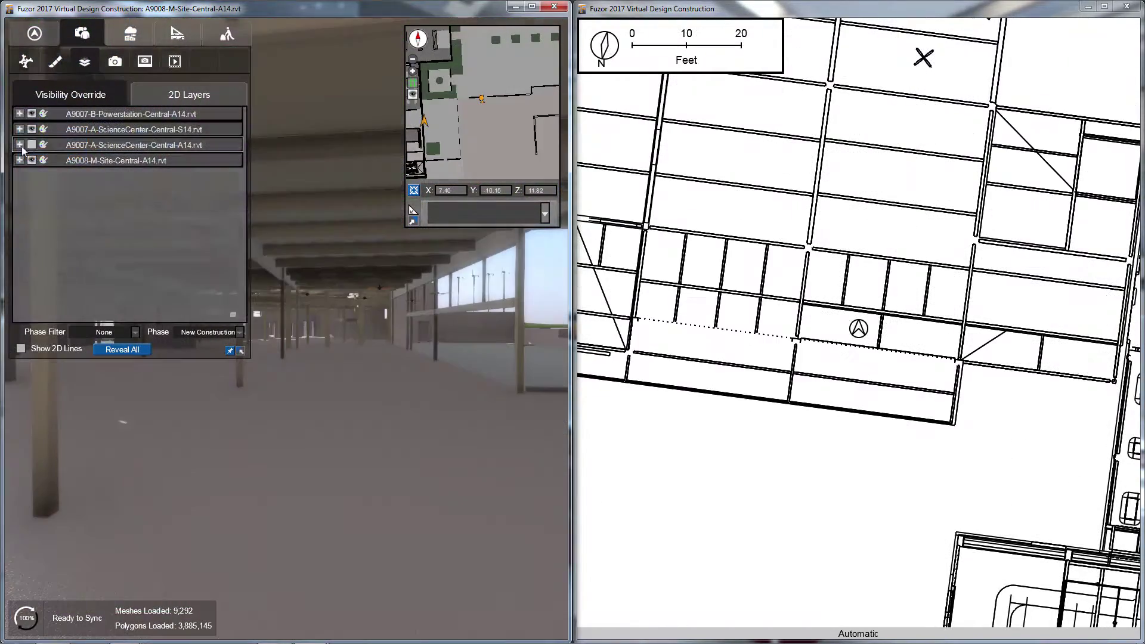
pyautogui.click(36, 239)
pyautogui.click(74, 269)
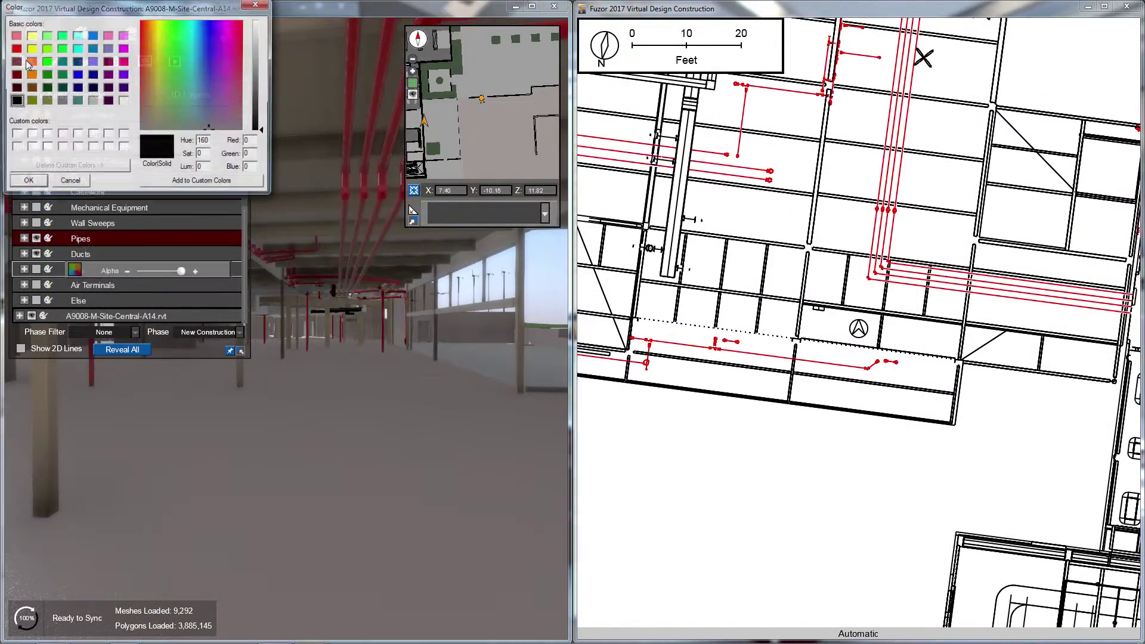
pyautogui.click(27, 182)
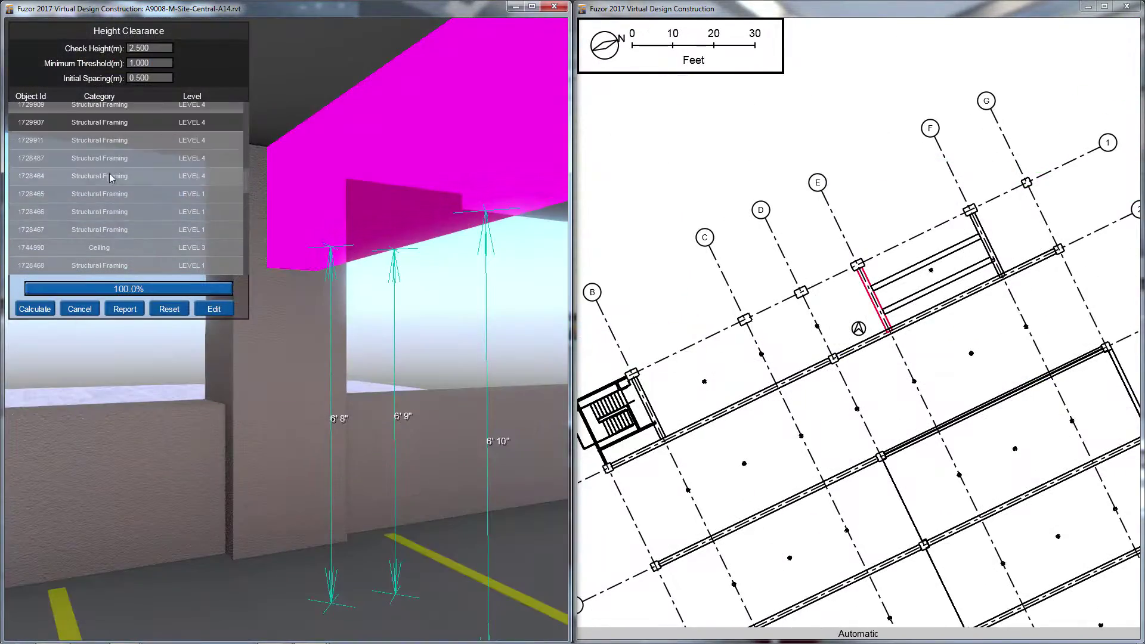
pyautogui.click(110, 178)
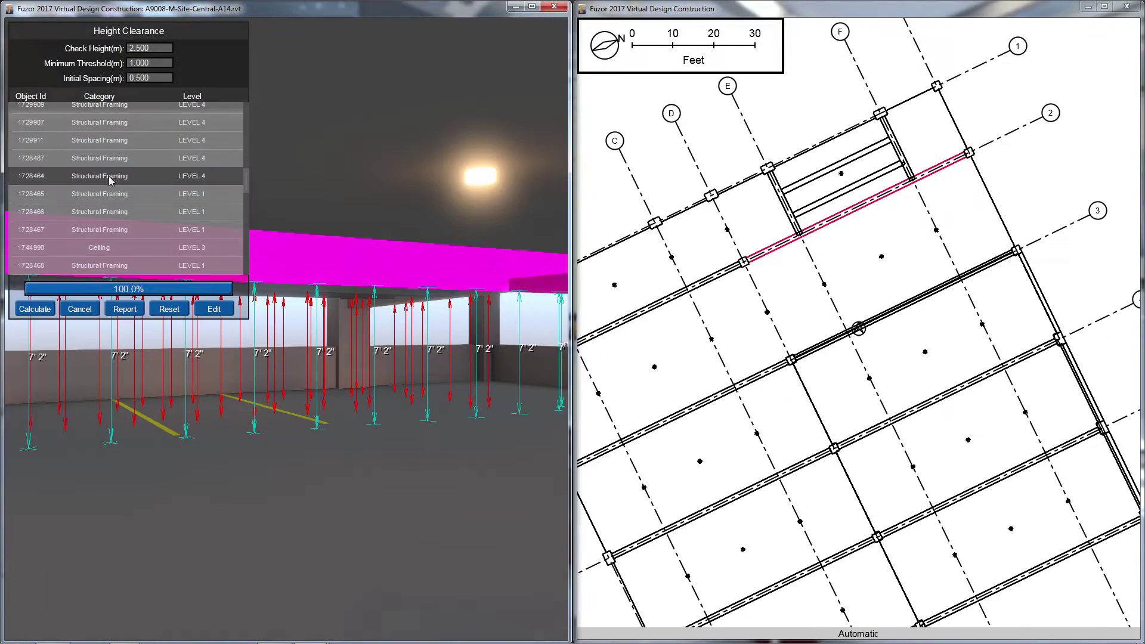